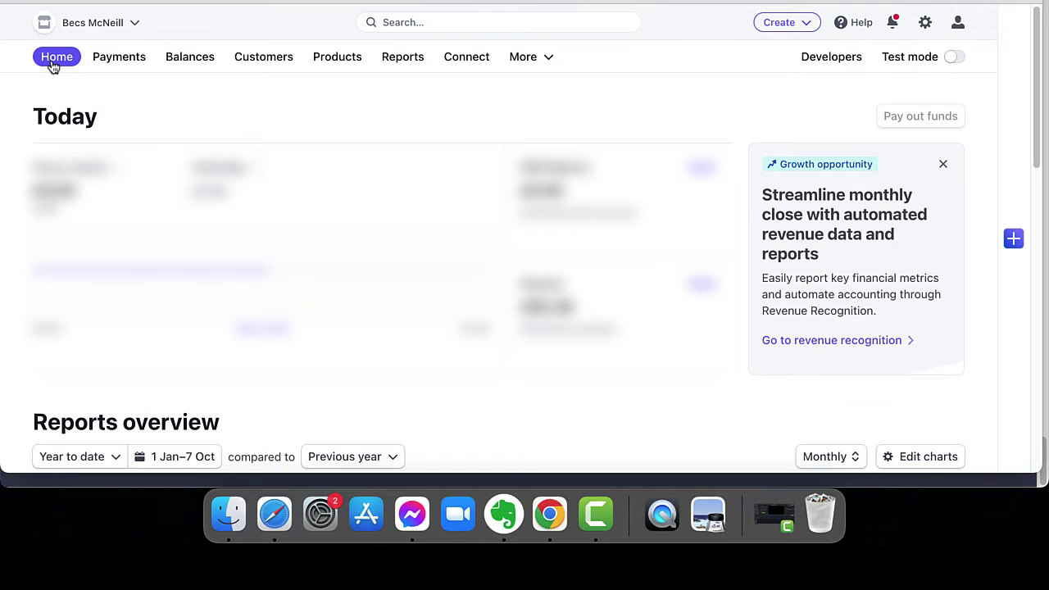
# Step: Start a new payment link under Payments > Payment links, keeping the 'Customers choose what to pay' type
pyautogui.click(119, 67)
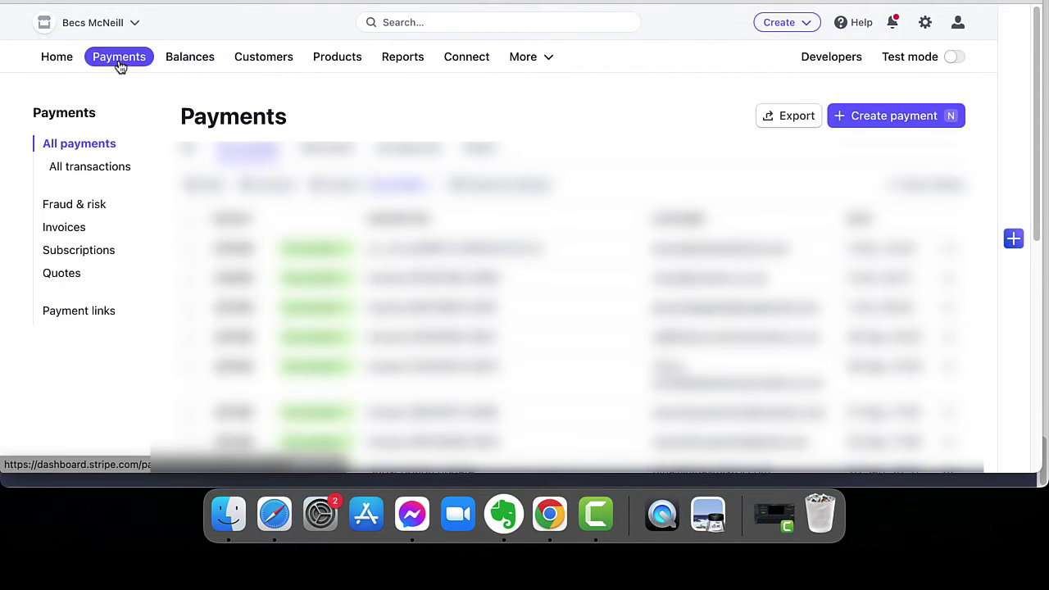
pyautogui.click(73, 313)
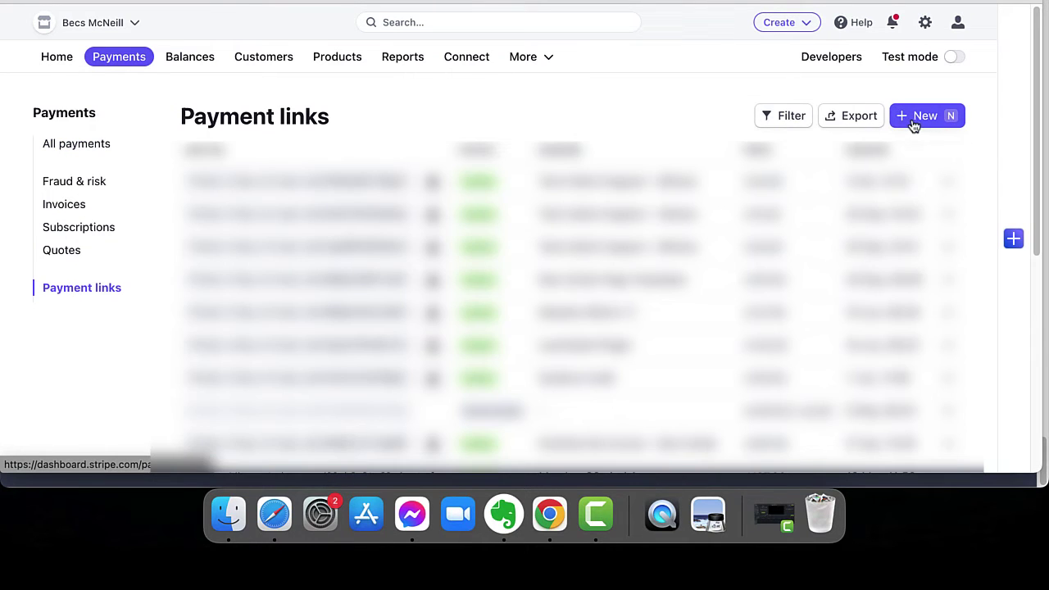
pyautogui.click(914, 119)
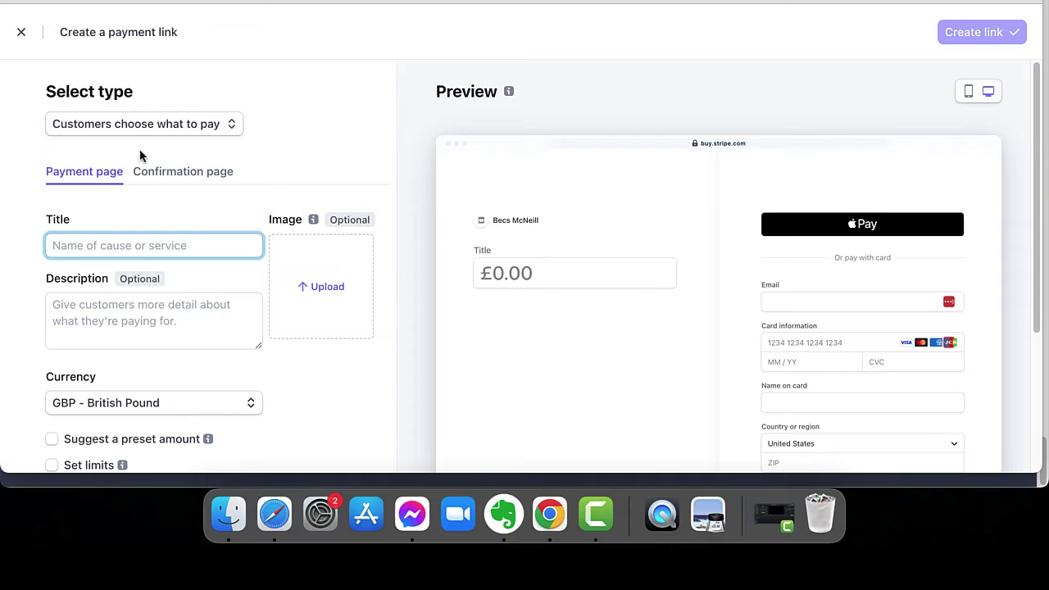
pyautogui.click(232, 124)
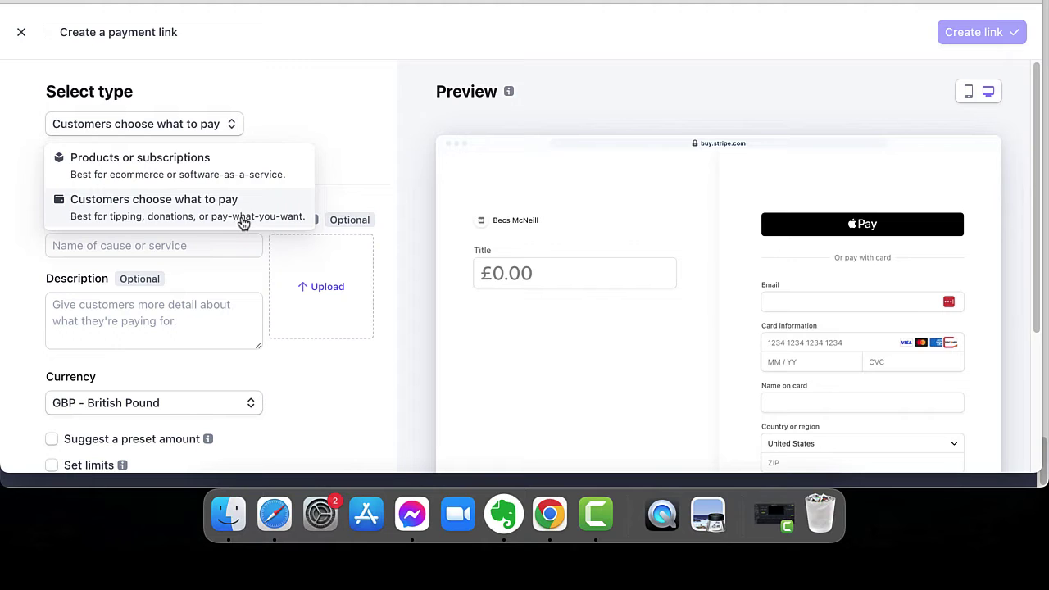
pyautogui.click(189, 214)
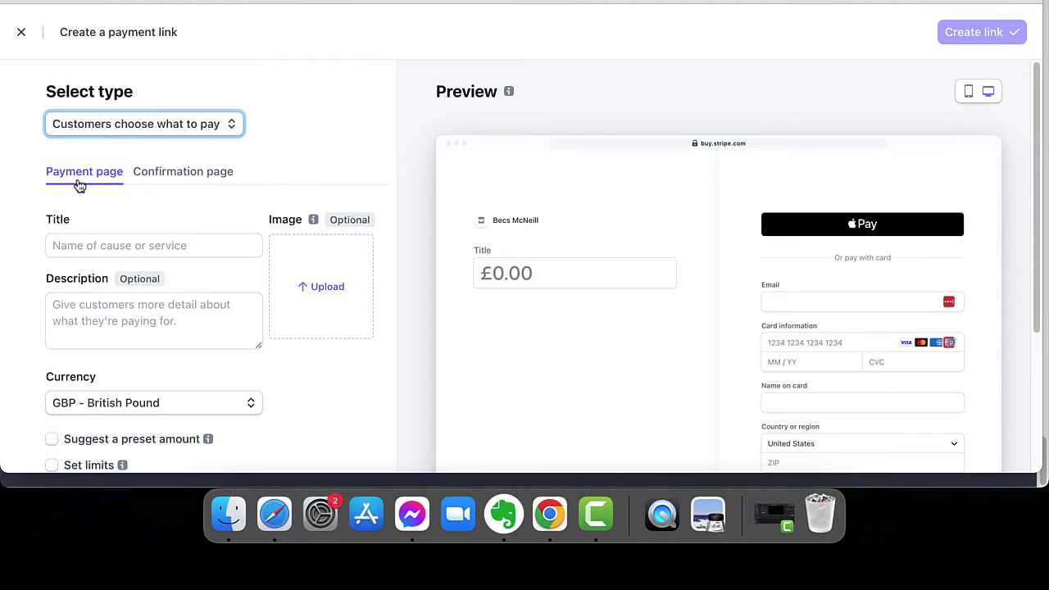
# Step: Enter 'Brew With Becs' as the payment page title, then move to the Description field
pyautogui.click(187, 174)
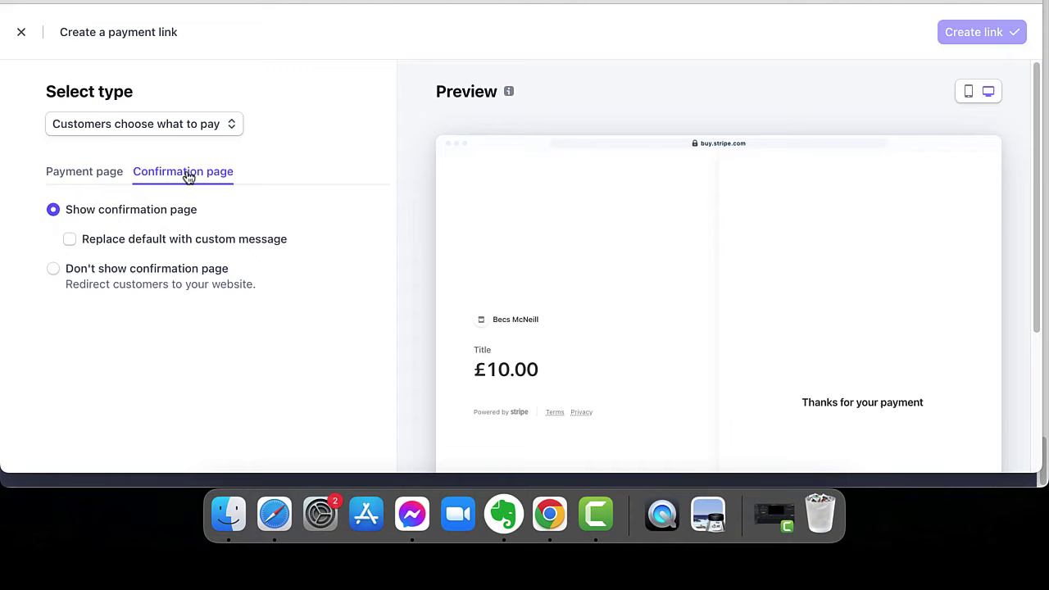
pyautogui.click(94, 173)
pyautogui.click(70, 245)
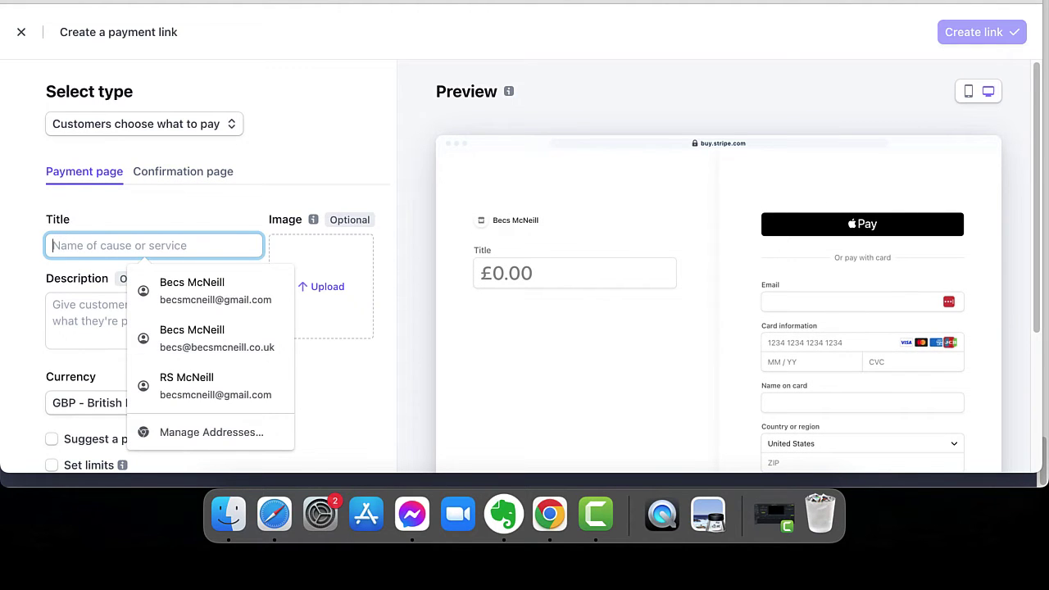
pyautogui.write('Brew With Becs')
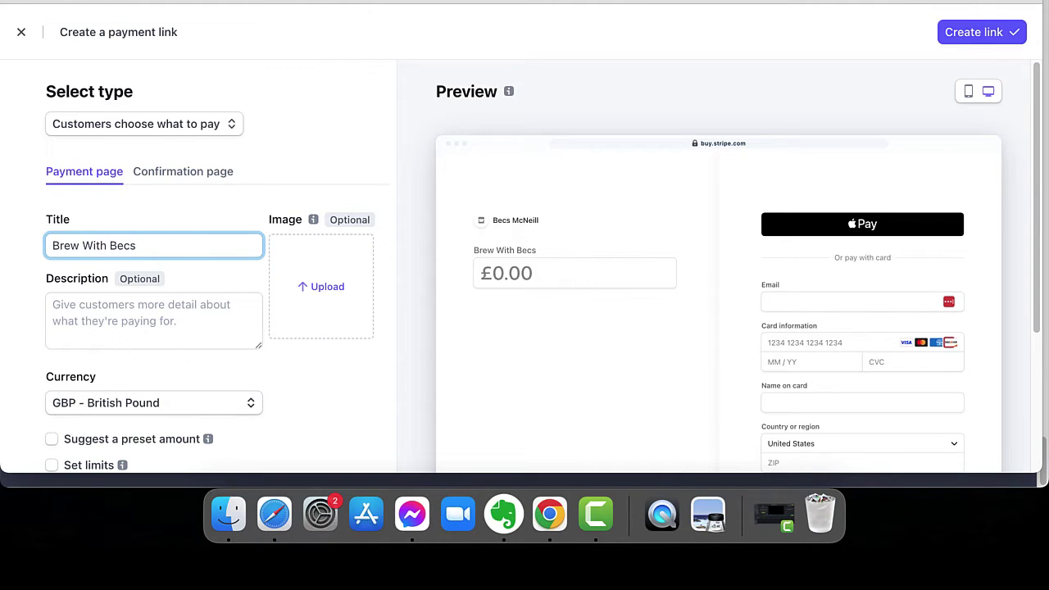
pyautogui.click(55, 306)
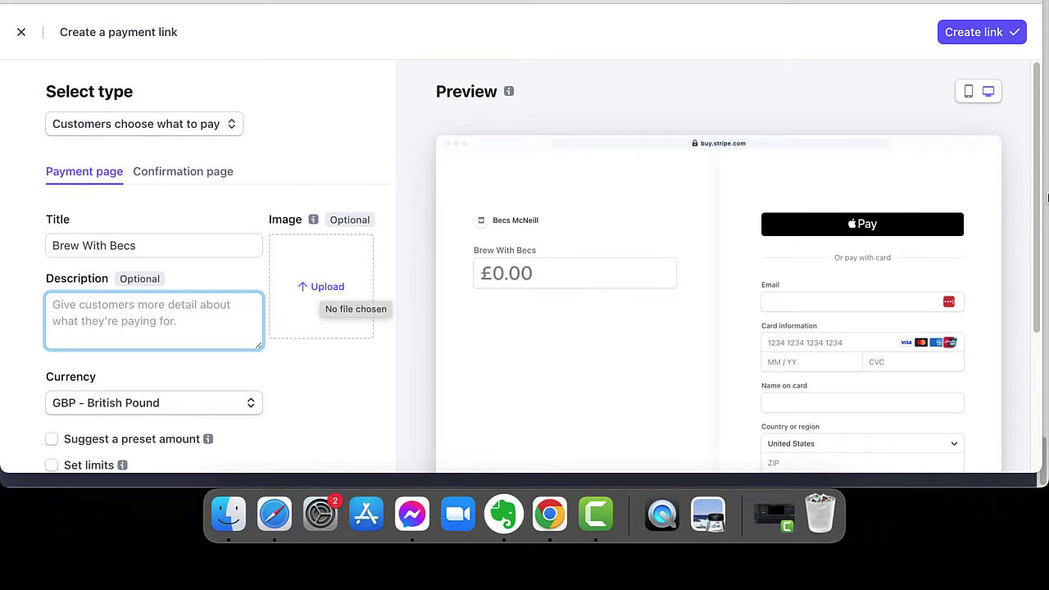
pyautogui.moveTo(1039, 144); pyautogui.dragTo(1035, 285)
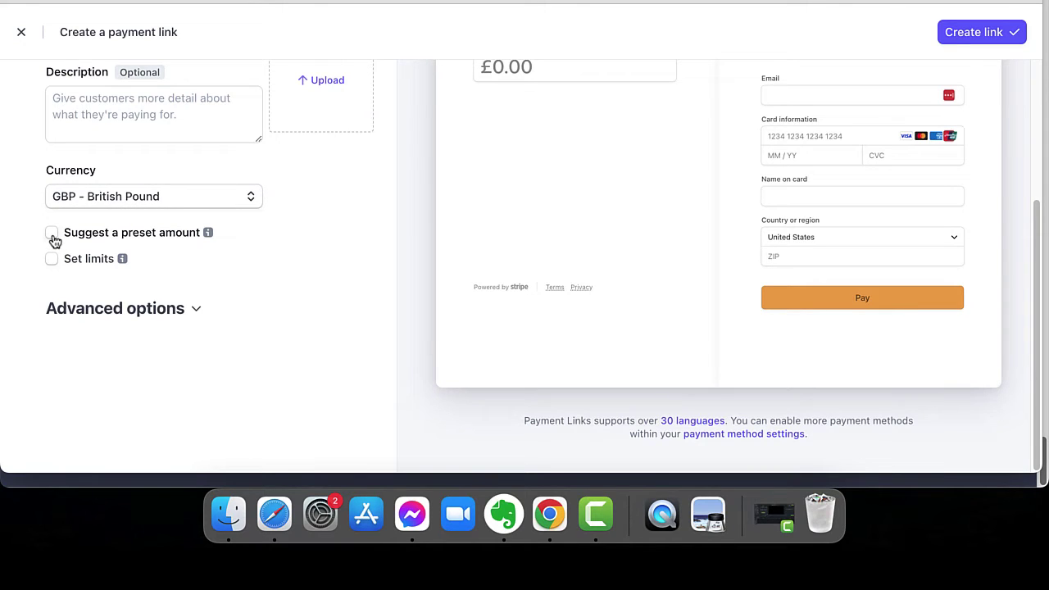
pyautogui.moveTo(209, 235)
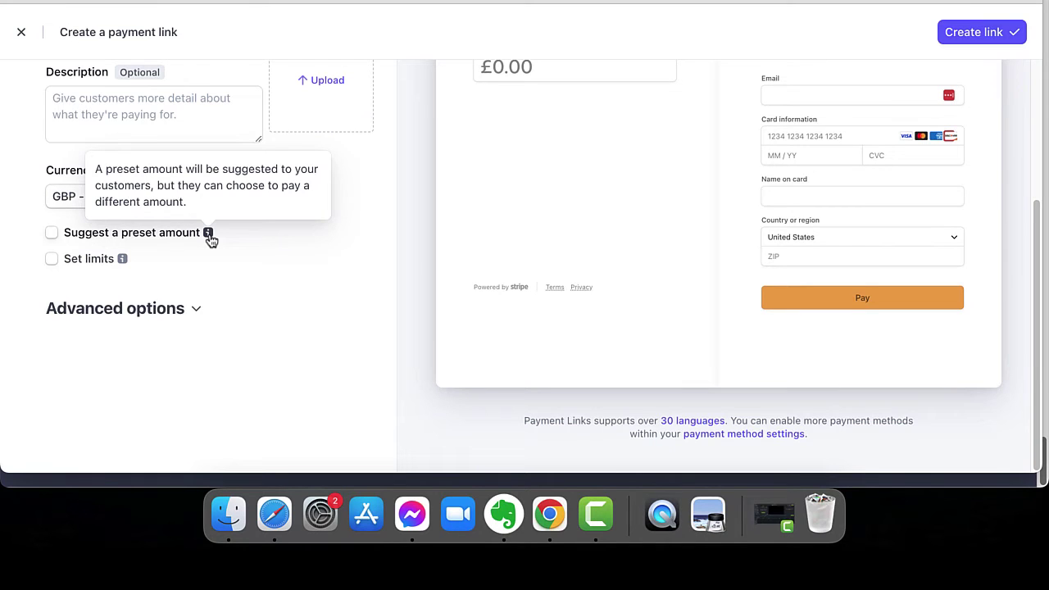
pyautogui.click(51, 233)
pyautogui.moveTo(209, 235)
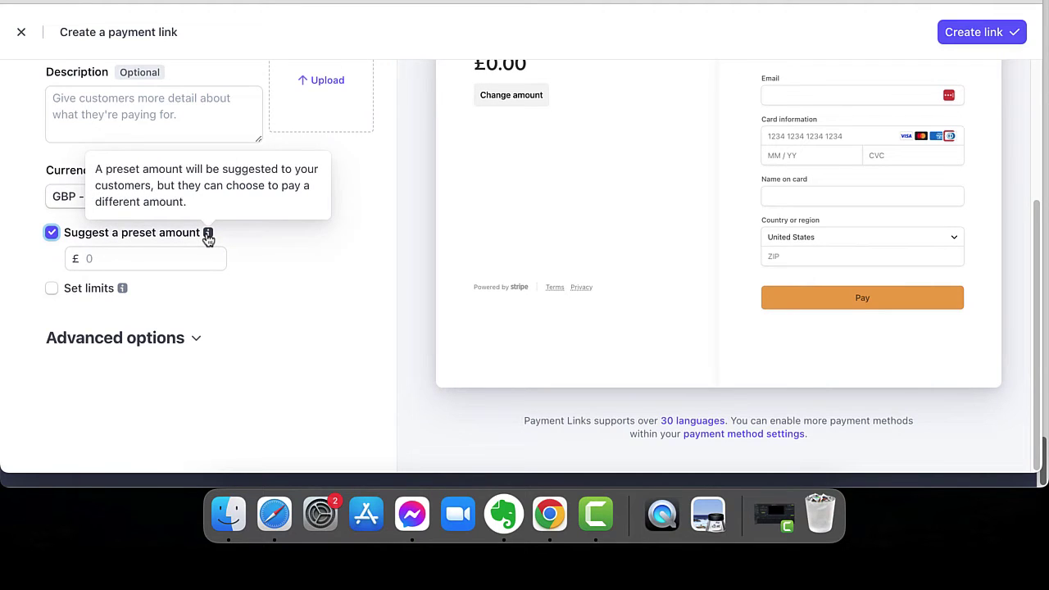
pyautogui.click(52, 235)
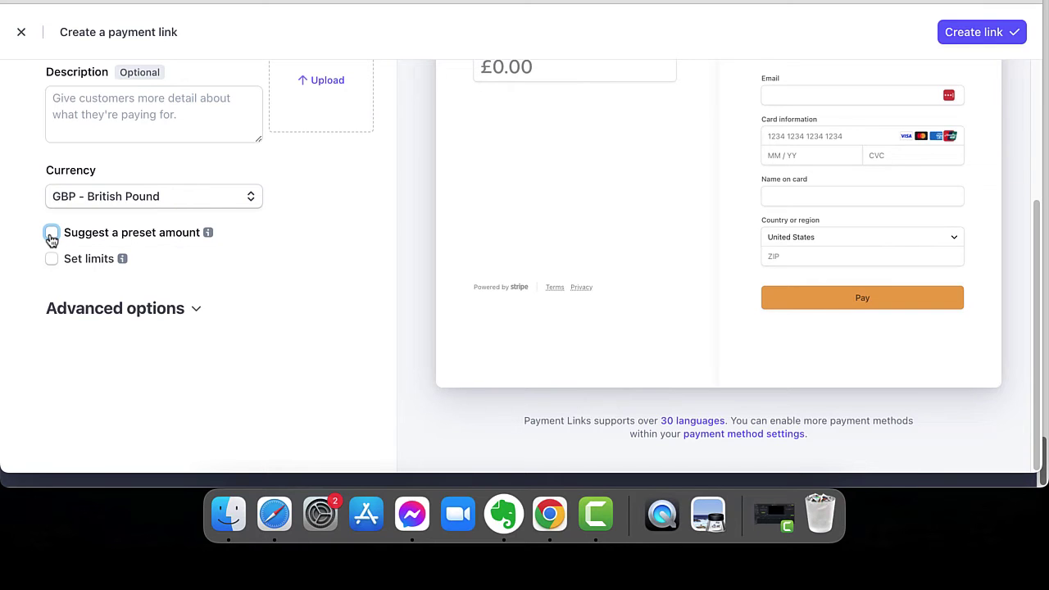
pyautogui.click(123, 262)
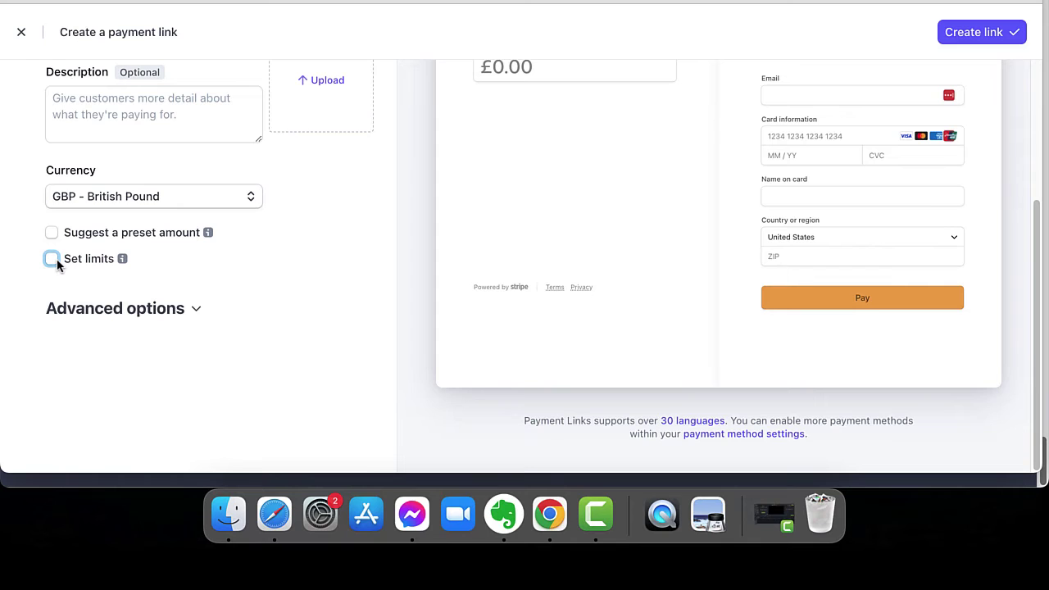
# Step: In Advanced options, try the Book and Donate calls to action, keeping Pay, and leave addresses uncollected
pyautogui.click(199, 311)
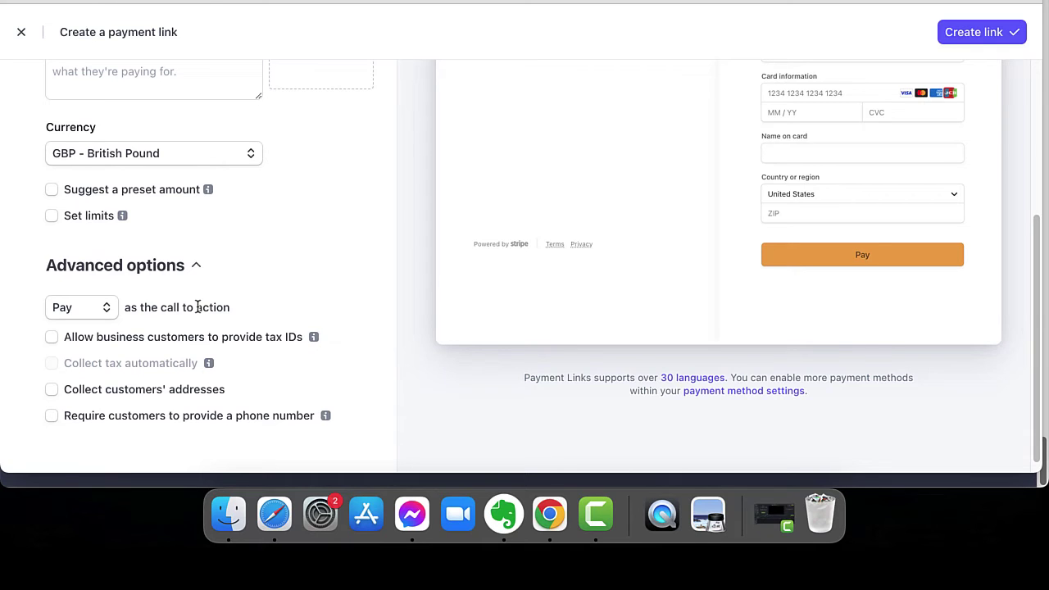
pyautogui.click(109, 313)
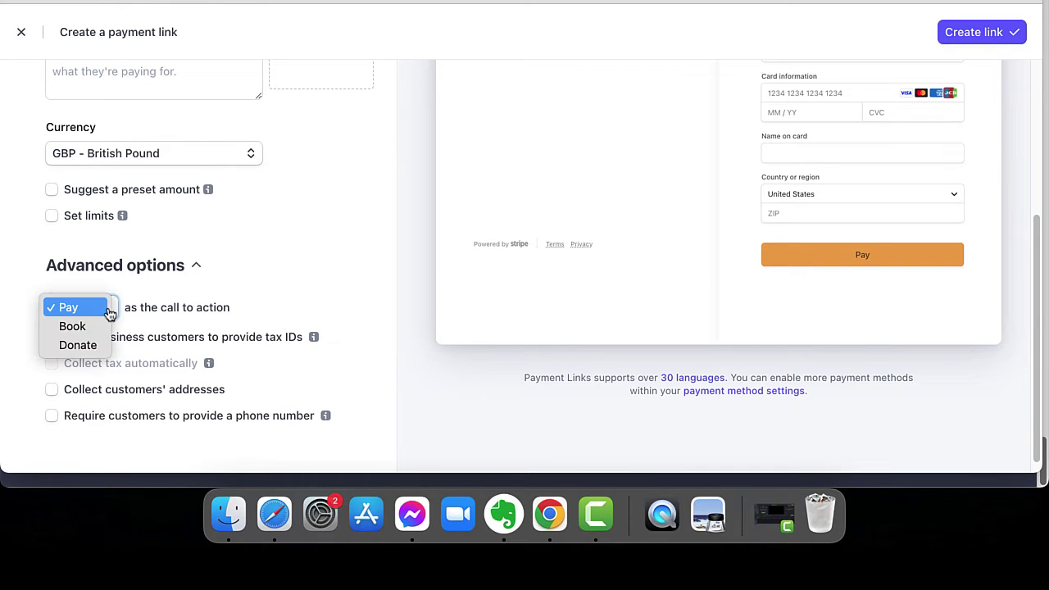
pyautogui.click(72, 327)
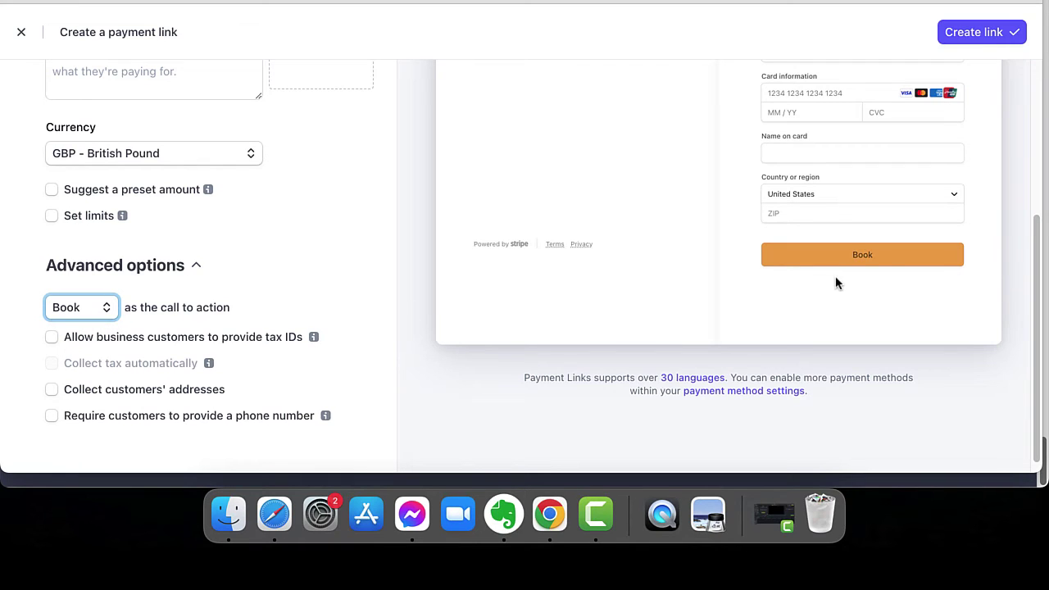
pyautogui.click(107, 309)
pyautogui.click(84, 327)
pyautogui.click(111, 312)
pyautogui.press('Escape')
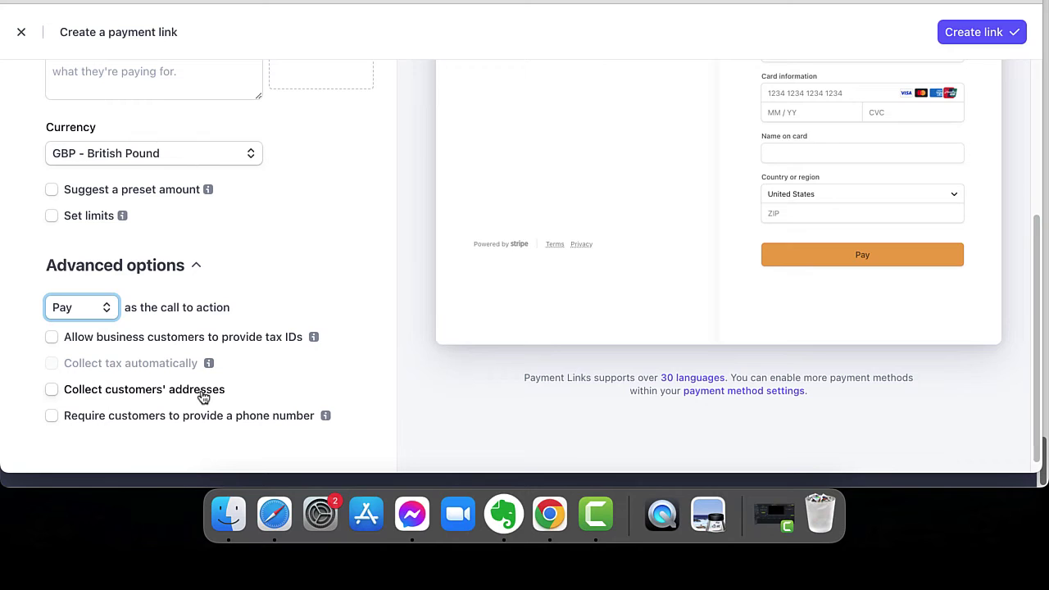
pyautogui.click(52, 390)
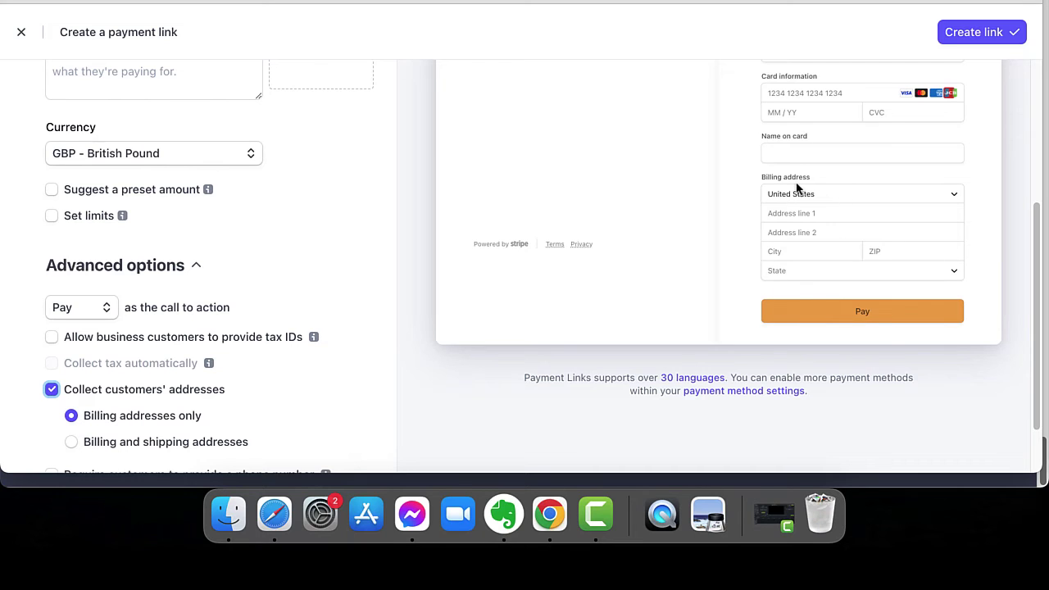
pyautogui.click(52, 389)
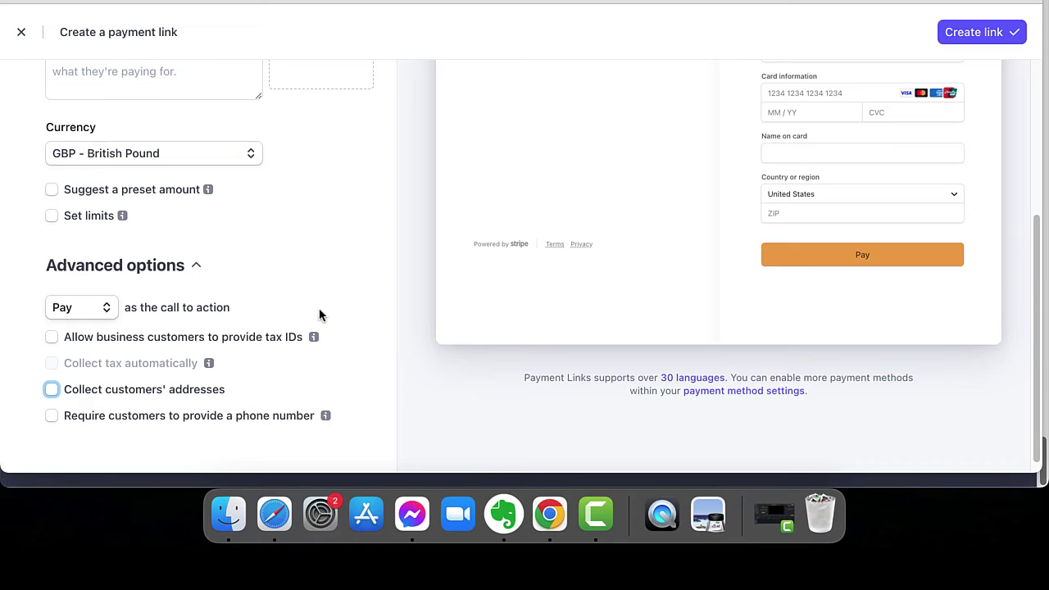
# Step: On the Confirmation page tab, try a custom message, then revert to the default thank-you message
pyautogui.click(1045, 86)
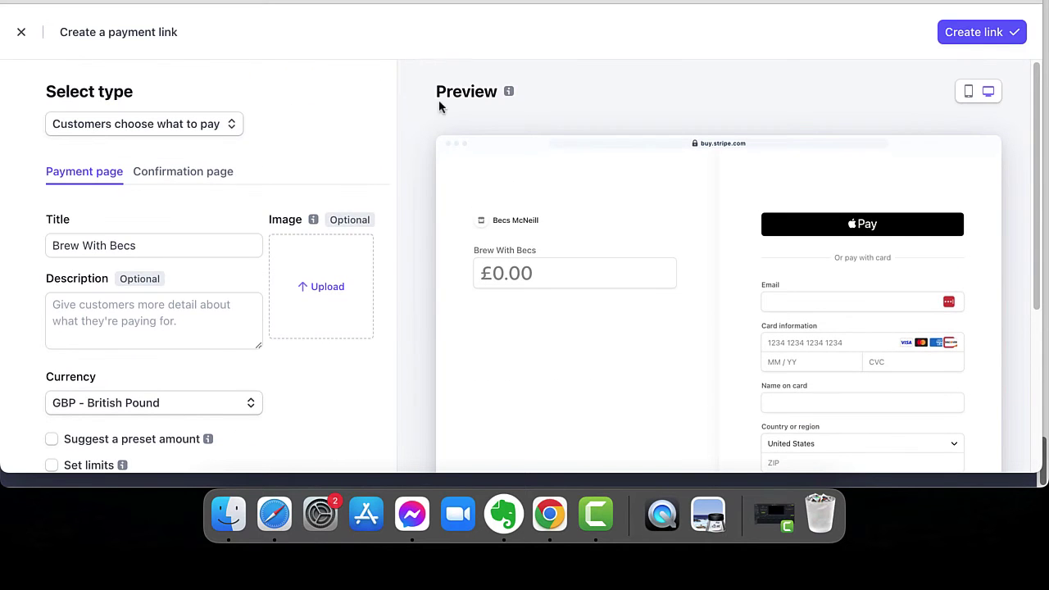
pyautogui.click(166, 172)
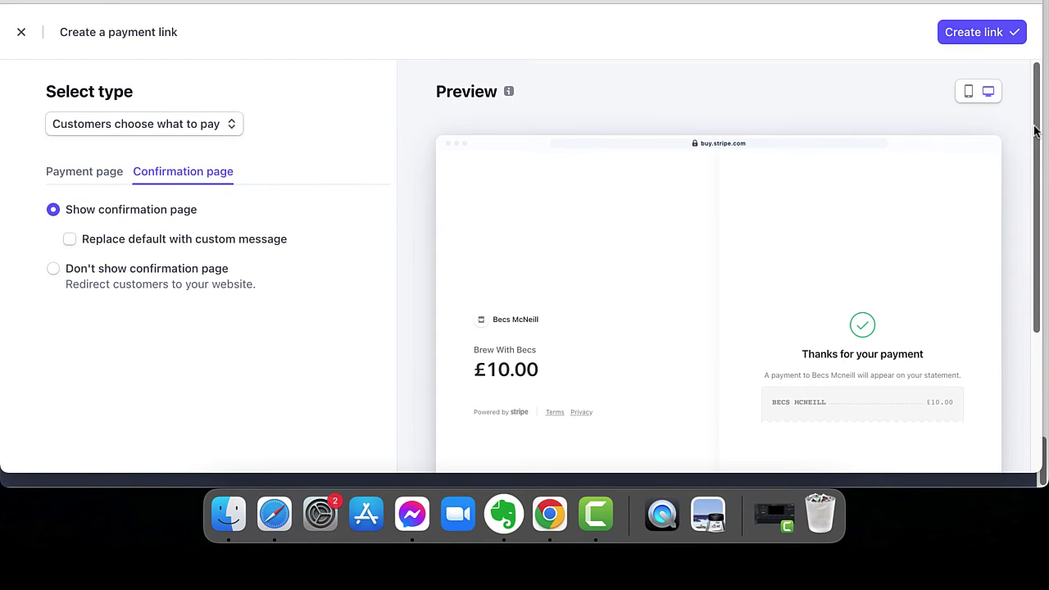
pyautogui.moveTo(1035, 131); pyautogui.dragTo(1038, 199)
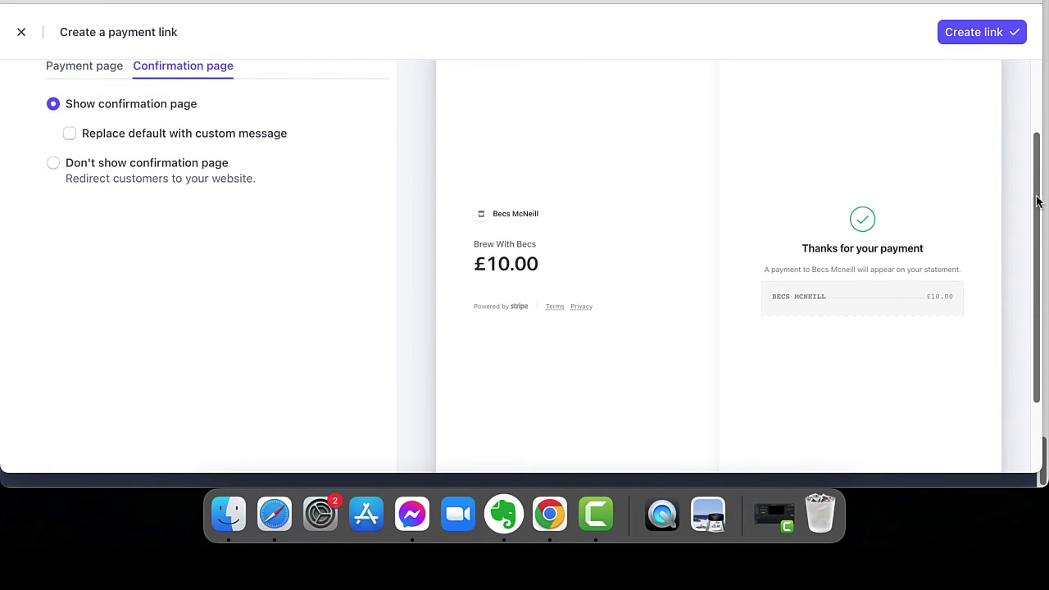
pyautogui.click(70, 135)
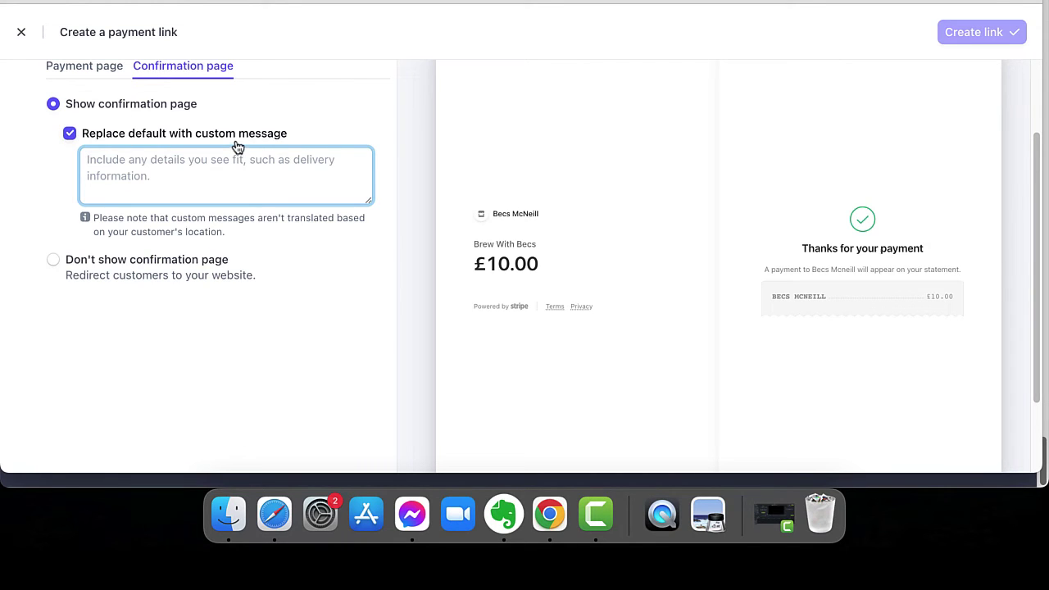
pyautogui.write('h')
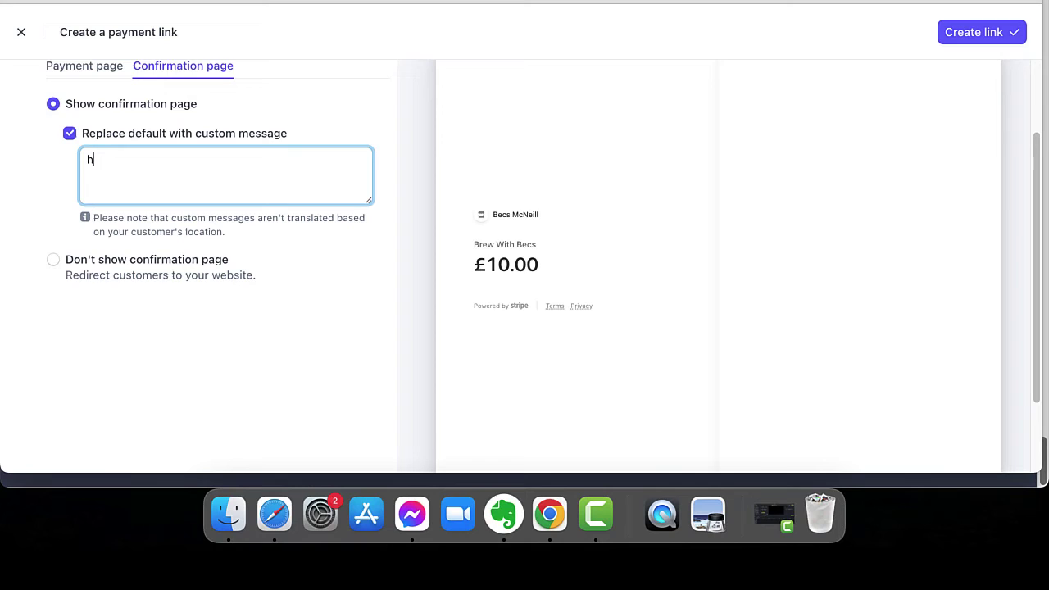
pyautogui.write('sfuwvfvaufvaufsdv')
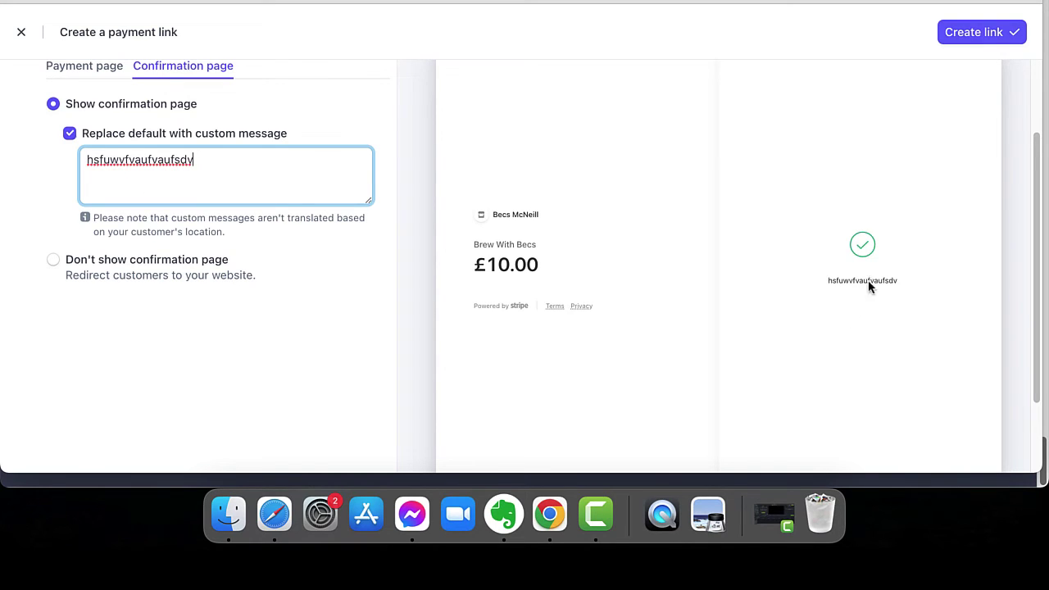
pyautogui.click(70, 135)
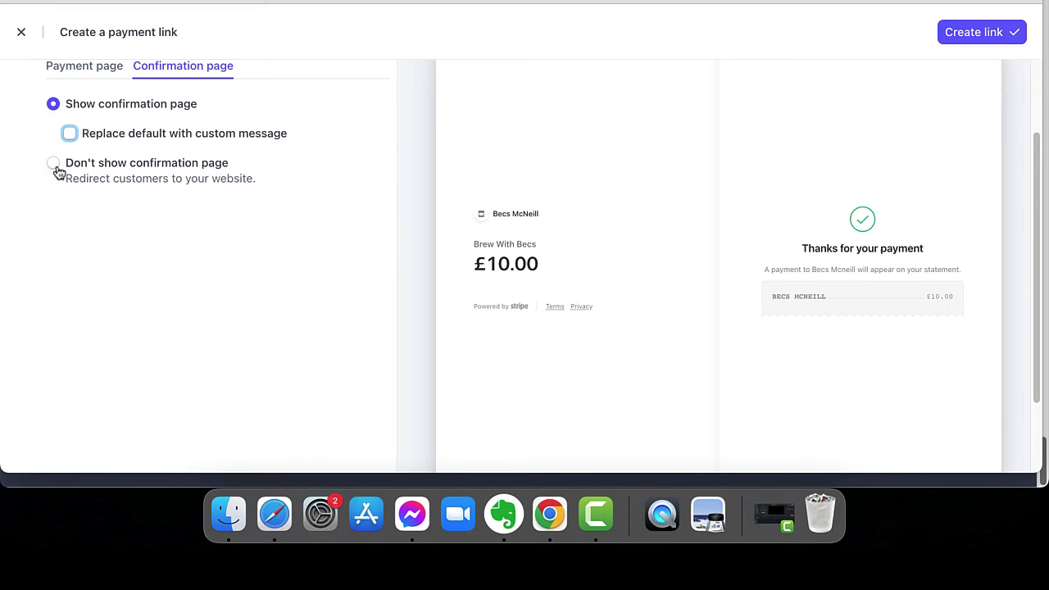
# Step: Try the website redirect, return to Show confirmation page, and create the link
pyautogui.click(54, 165)
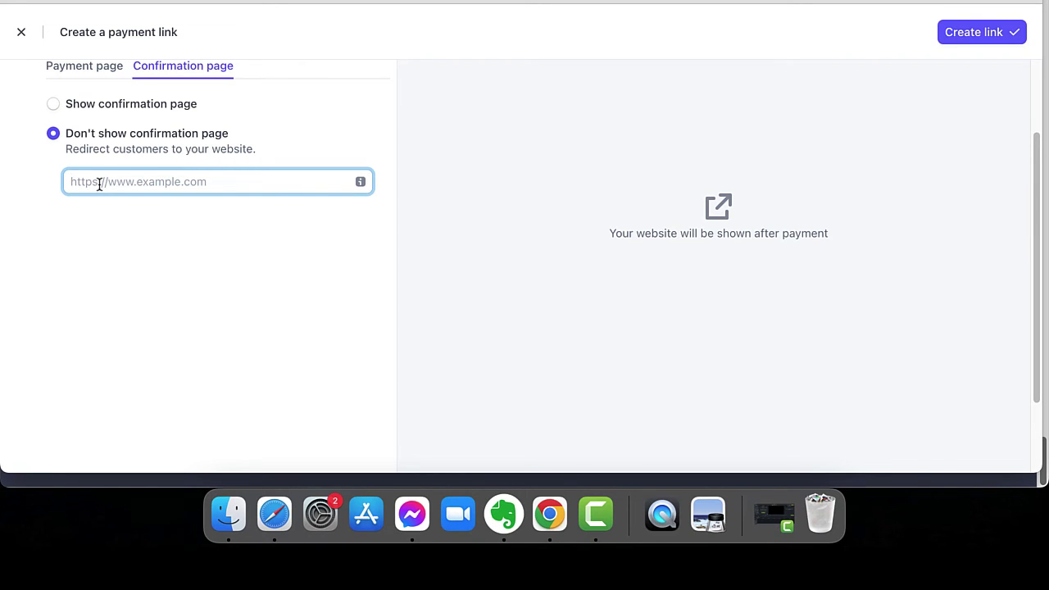
pyautogui.click(54, 105)
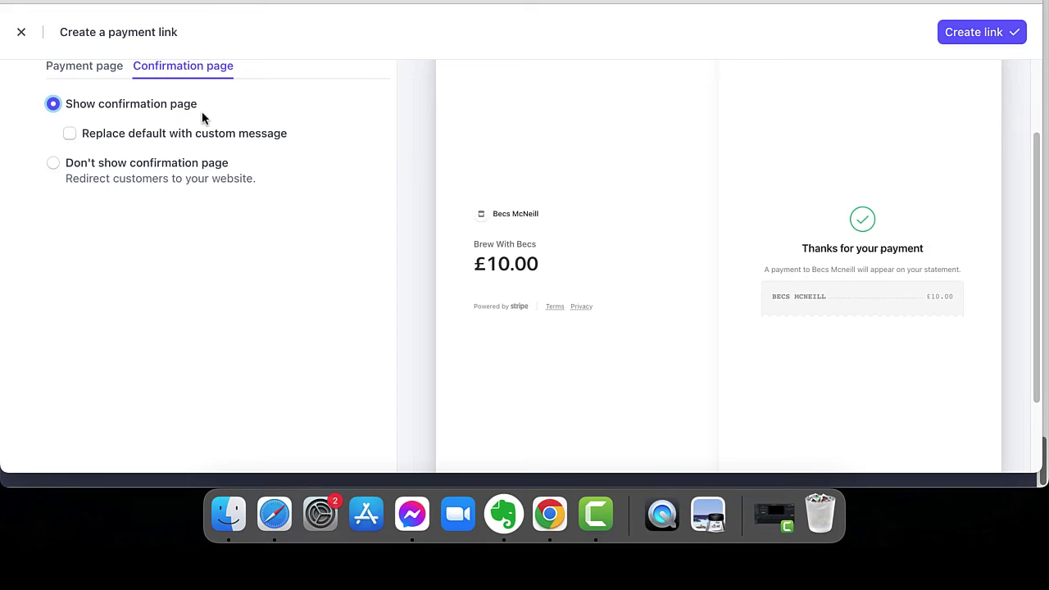
pyautogui.click(978, 36)
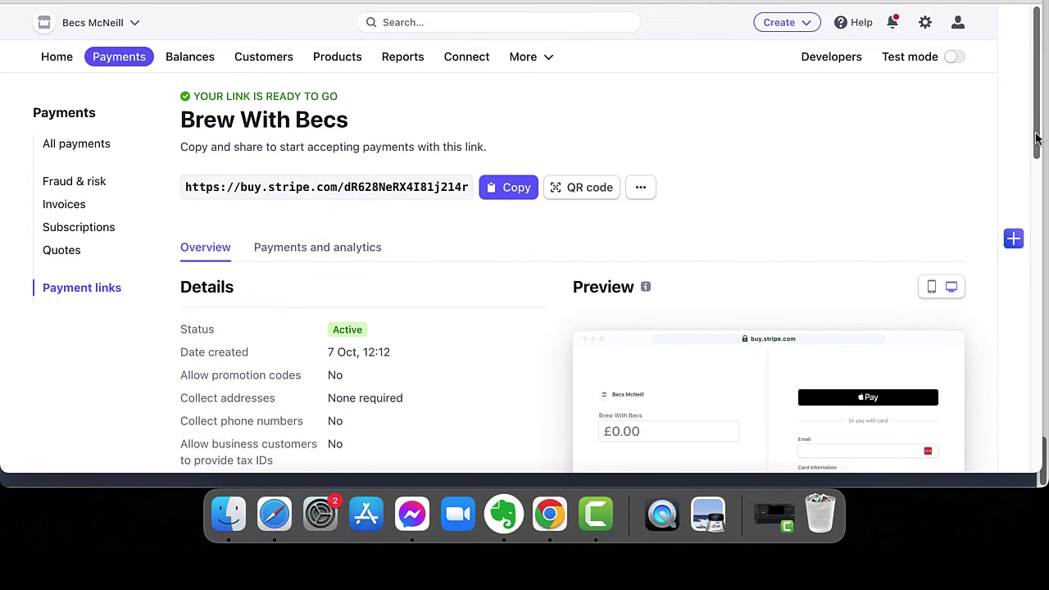
# Step: Review the Active Brew With Becs link's details and copy its URL
pyautogui.scroll(-5, 1036, 140)
pyautogui.scroll(4, 1036, 143)
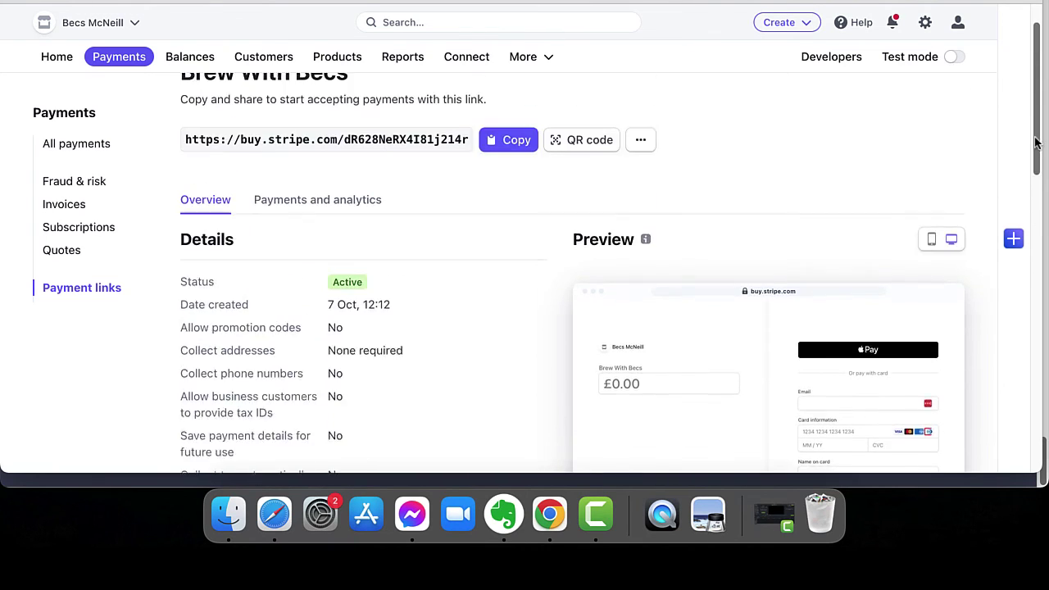
pyautogui.scroll(2, 1036, 142)
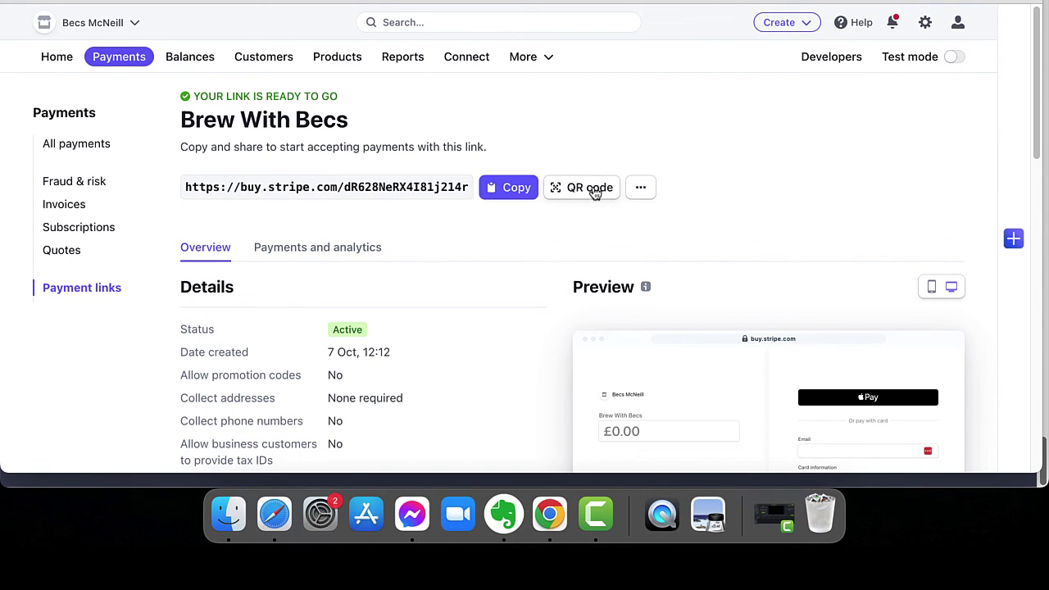
pyautogui.click(504, 189)
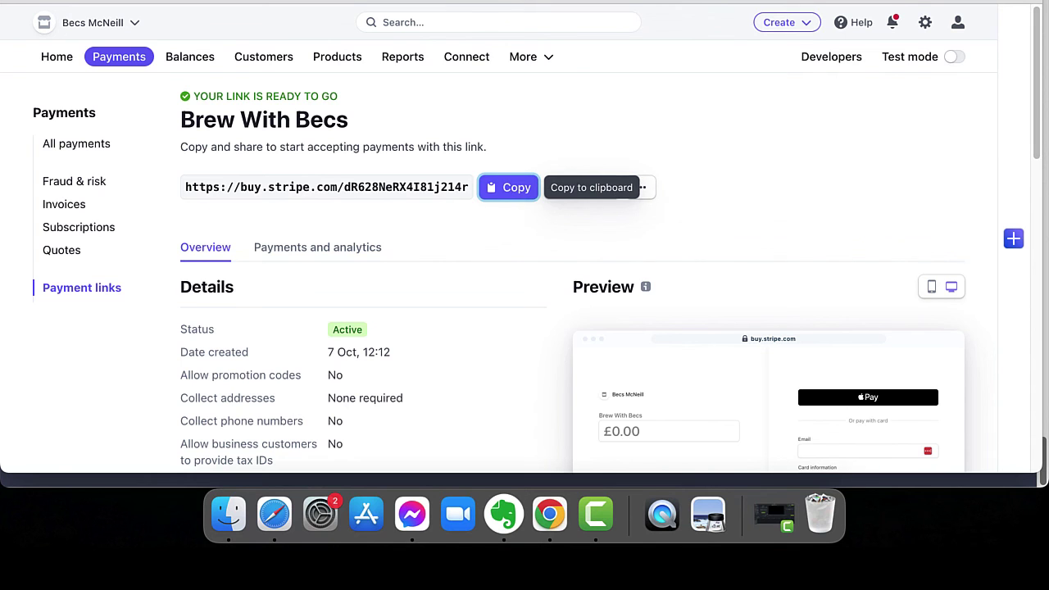
# Step: Open the copied payment link in a new browser tab
pyautogui.press('super+t')
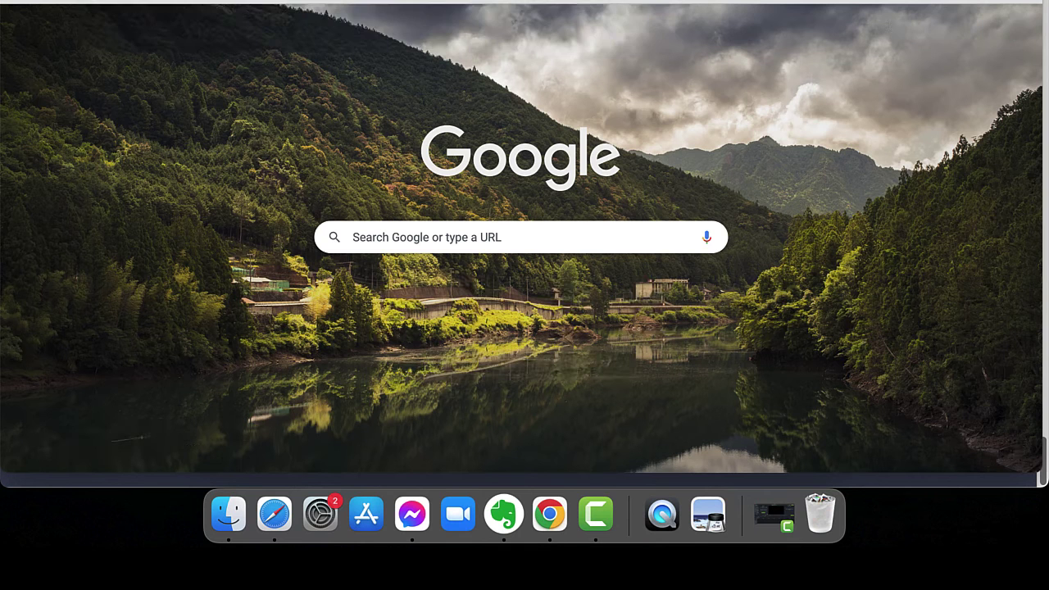
pyautogui.press('super+v')
pyautogui.press('Return')
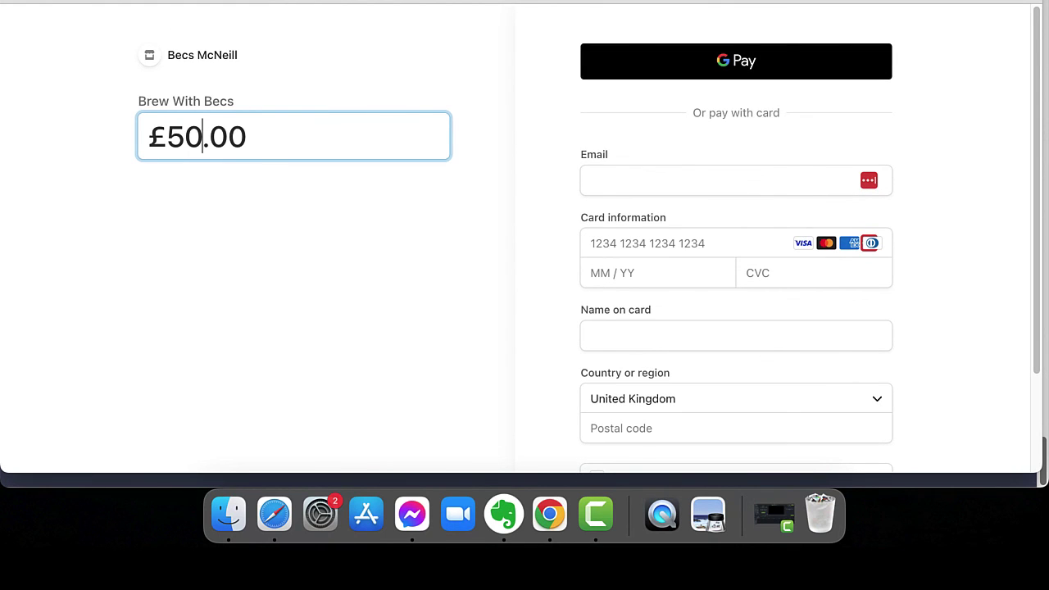
# Step: Test amounts of £50.00 and £100.00 in the checkout, then clear the amount back to £0.00
pyautogui.press('BackSpace')
pyautogui.press('BackSpace')
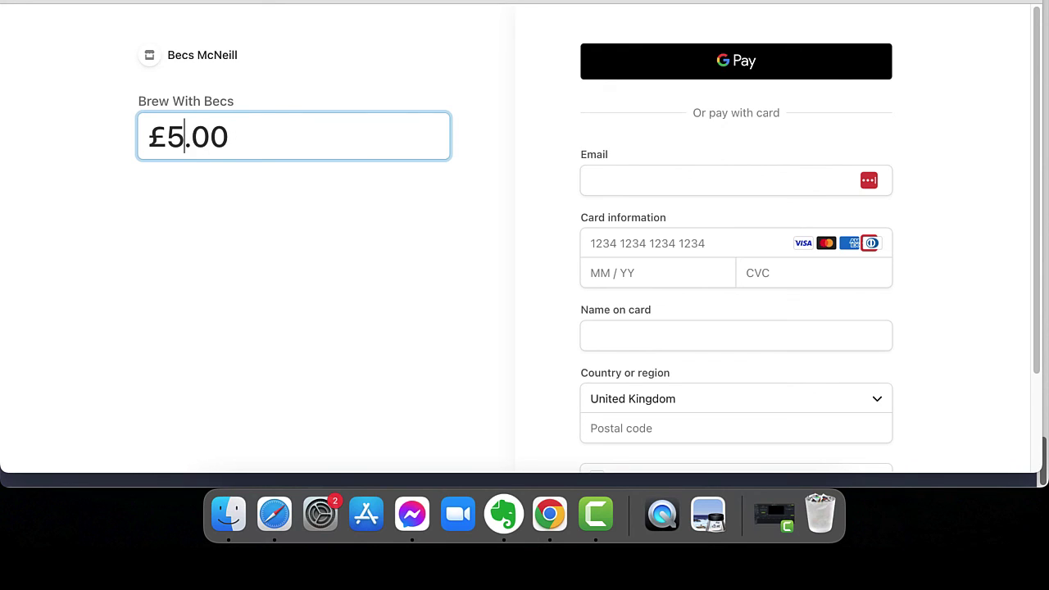
pyautogui.write('100')
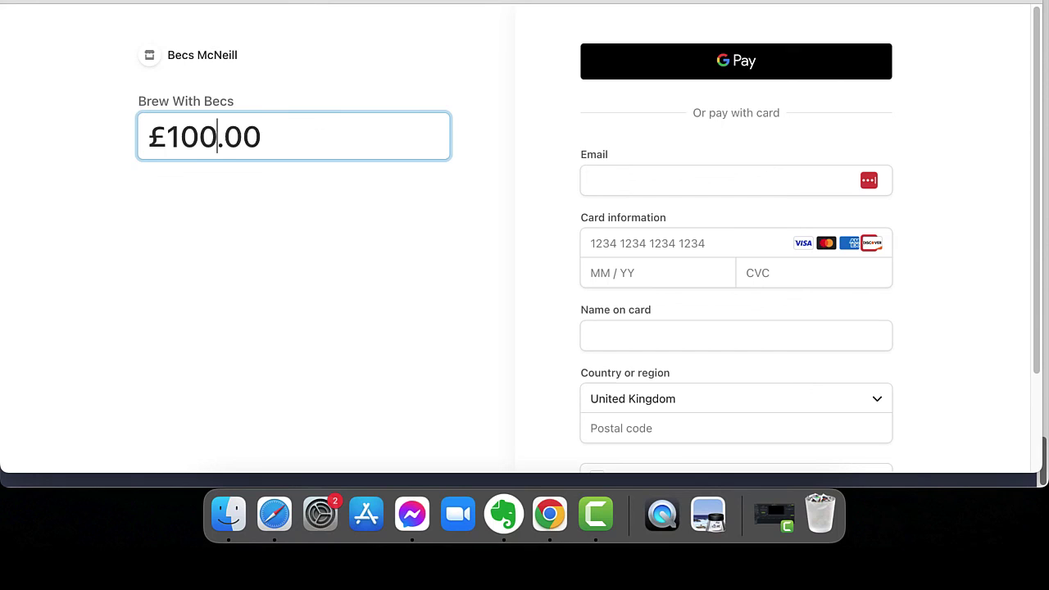
pyautogui.press('BackSpace')
pyautogui.press('BackSpace')
pyautogui.press('BackSpace')
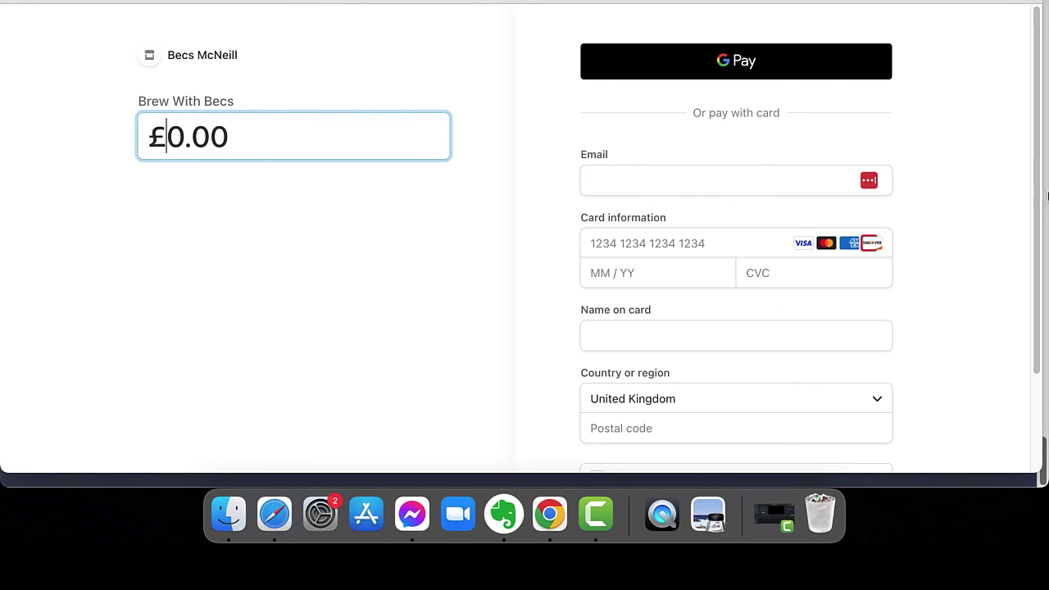
pyautogui.moveTo(1038, 109); pyautogui.dragTo(1044, 88)
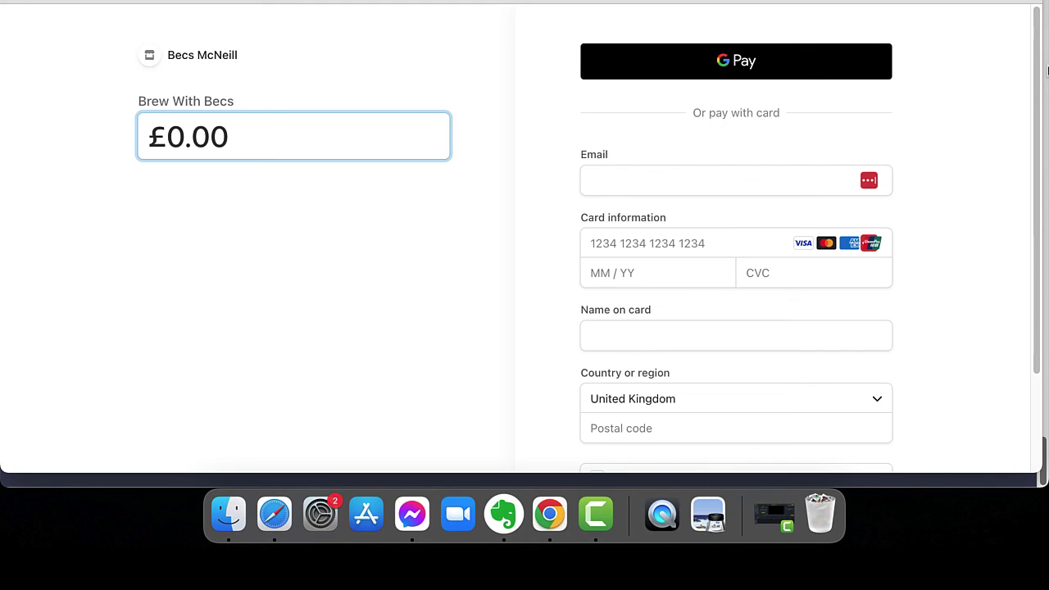